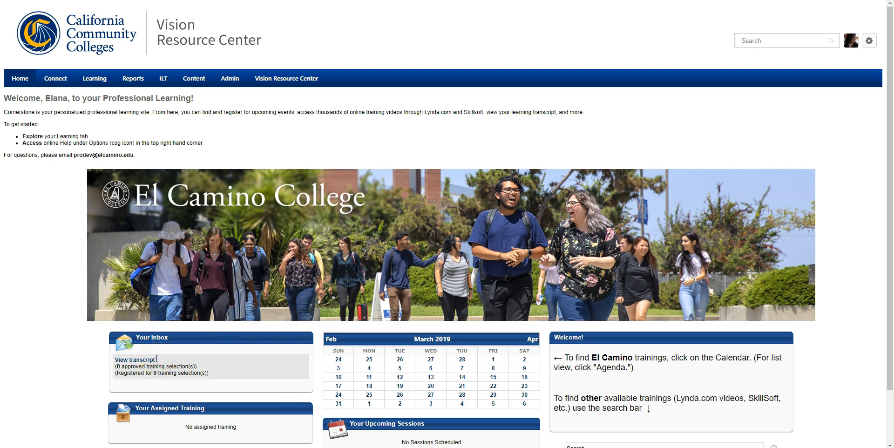
Step: Open the personal learning transcript and start adding an external training
click(94, 82)
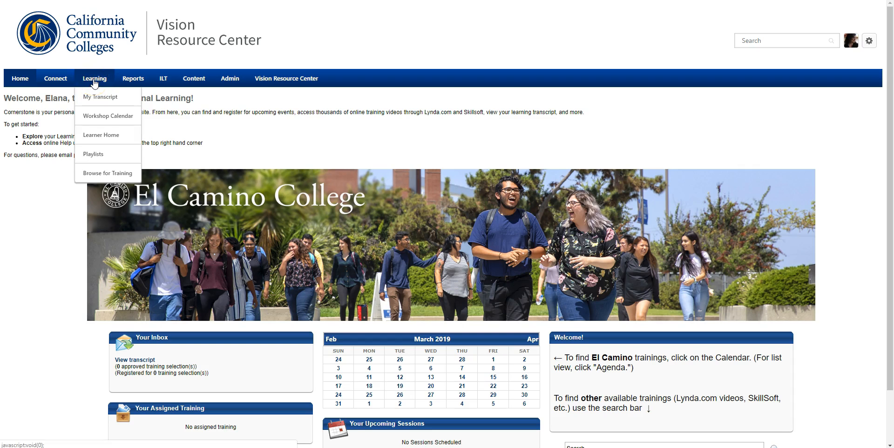
click(92, 93)
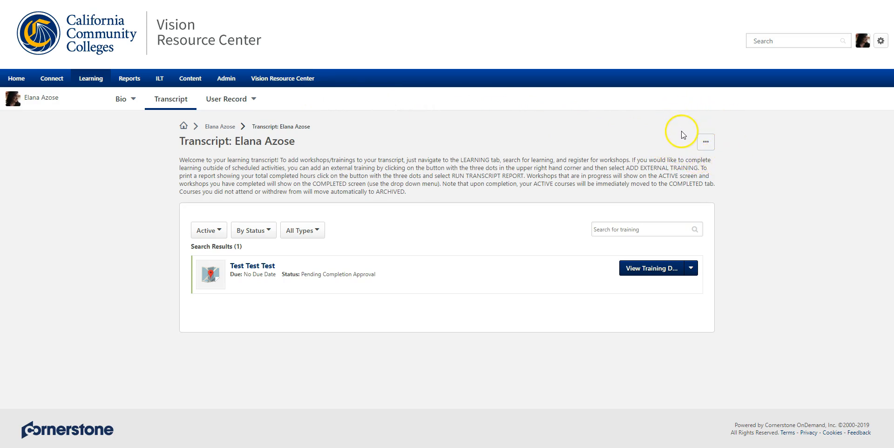
click(704, 142)
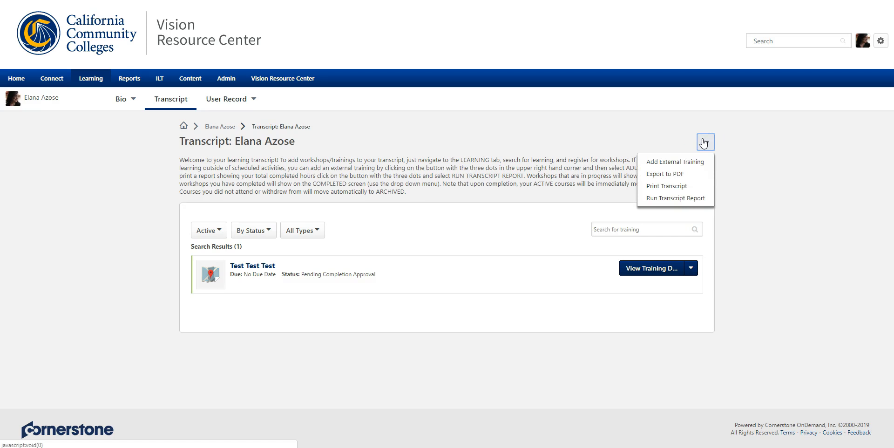
click(691, 162)
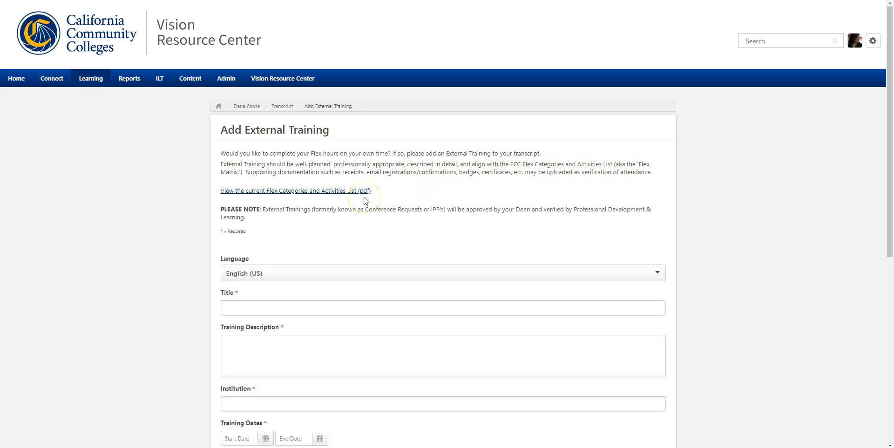
Step: Review the current Flex Categories and Activities List PDF through the improvement category tables, and return to the external training form
click(352, 191)
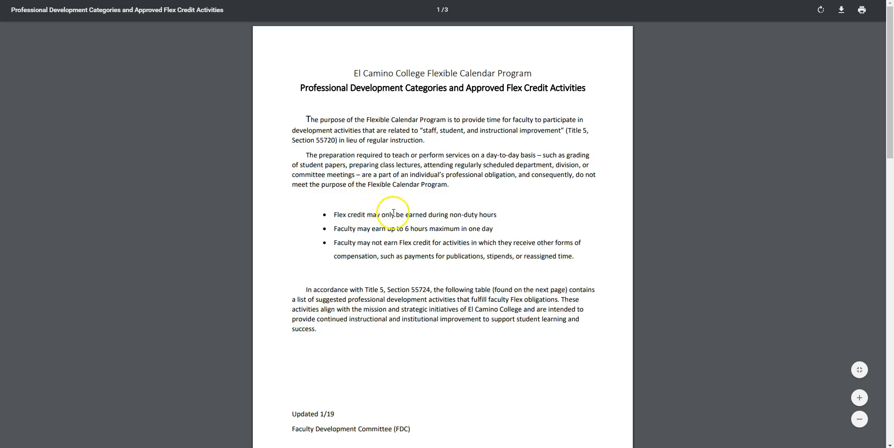
scroll(391, 240, down, 6)
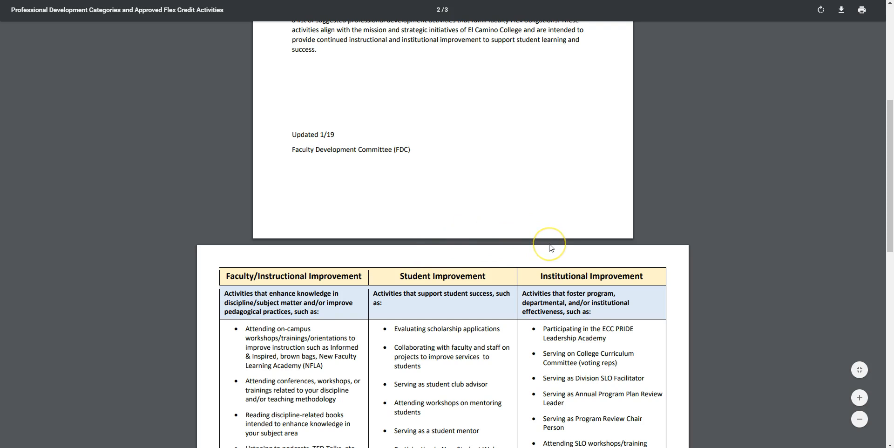
scroll(487, 245, down, 5)
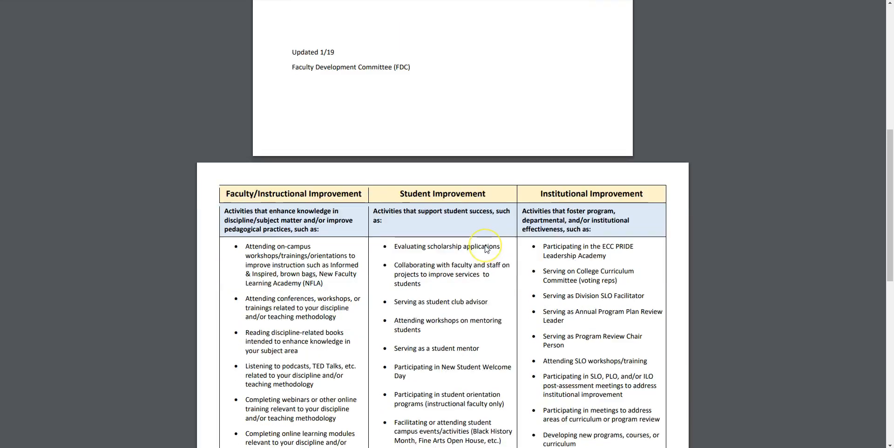
scroll(486, 249, down, 6)
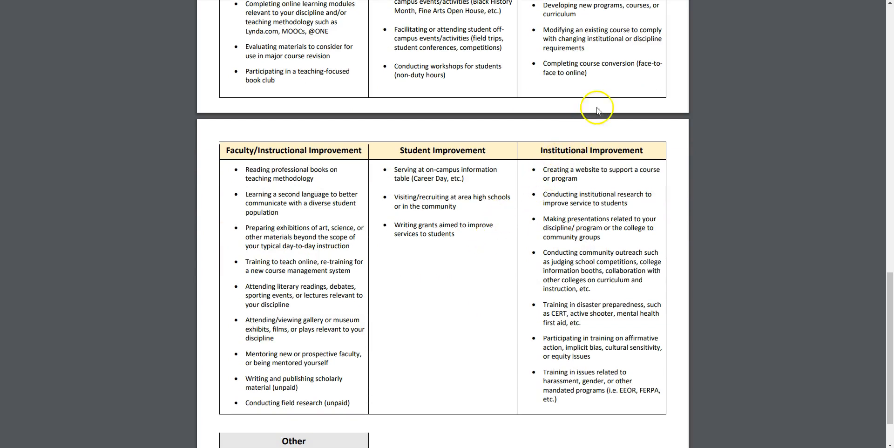
click(645, 1)
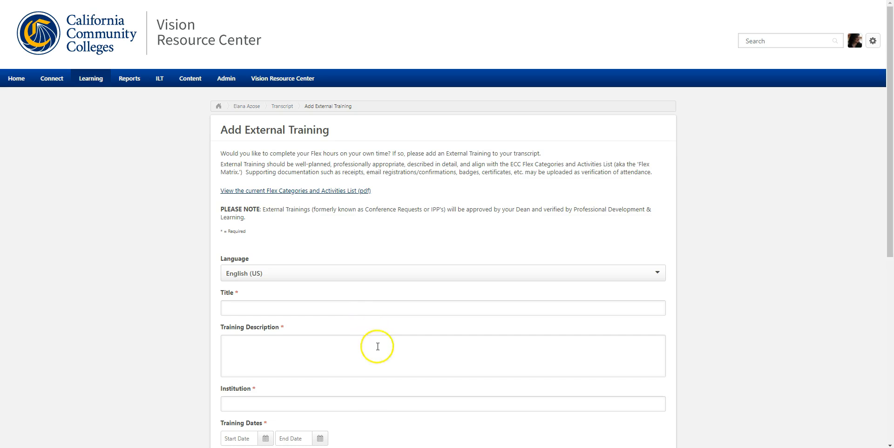
Step: Fill in the title Jane Austen Conference, a Lorem ipsum training description and the institution Irvine Hilton
scroll(385, 367, down, 1)
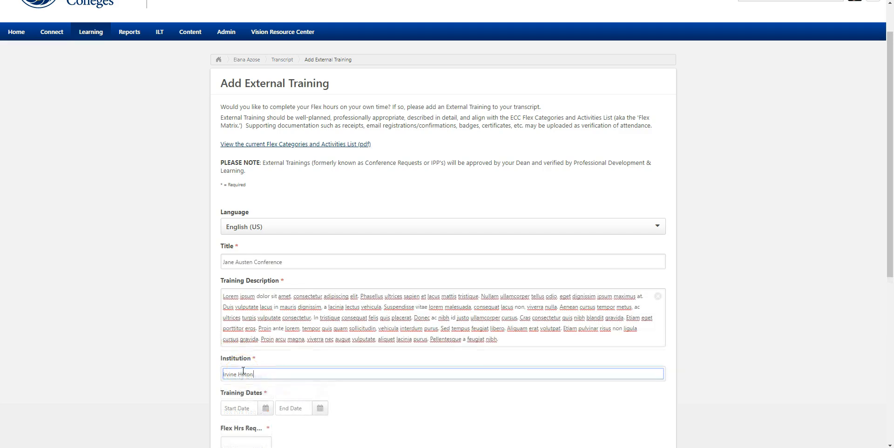
click(332, 371)
Step: Set both the start and end training dates to 3/7/2019
scroll(332, 371, down, 5)
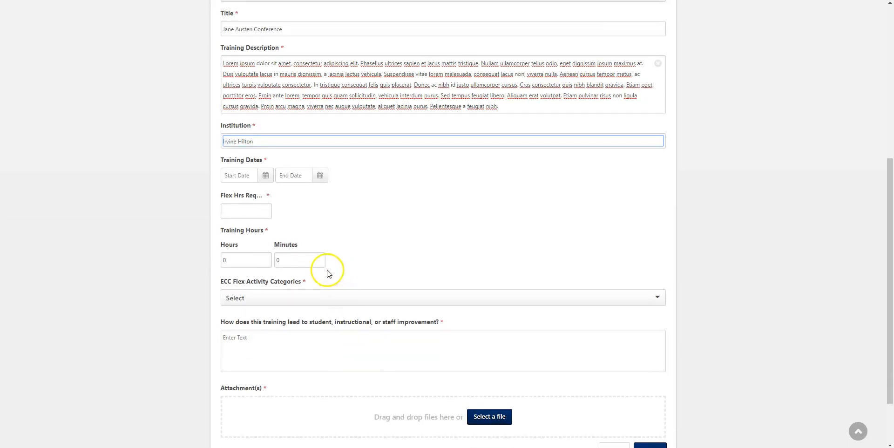
click(266, 175)
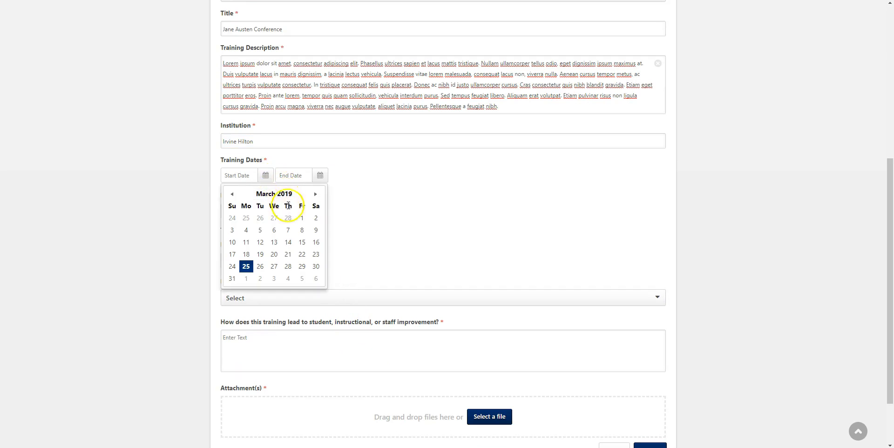
click(288, 230)
click(320, 175)
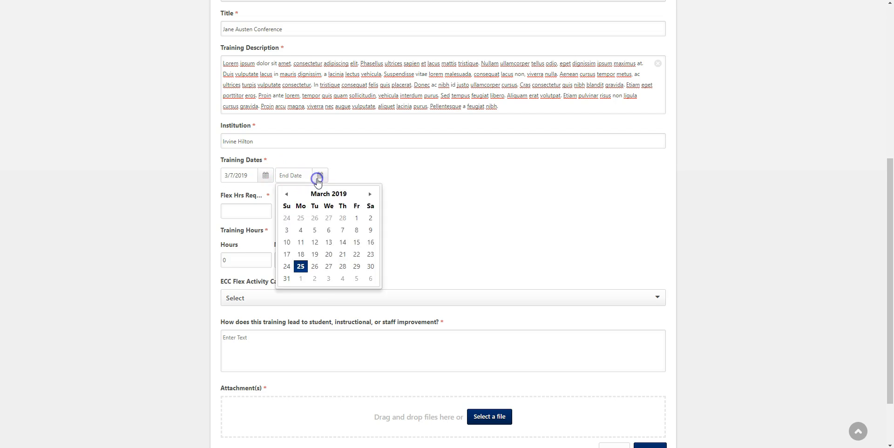
click(340, 231)
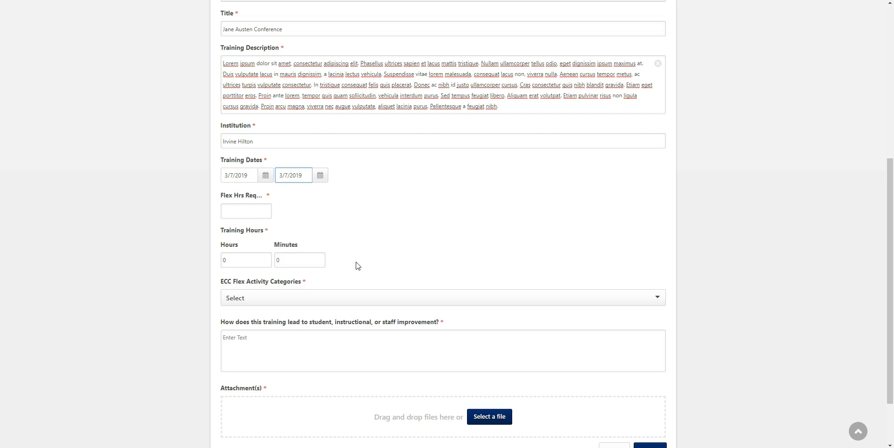
Step: Set the training hours to 8 hours 30 minutes and the requested Flex hours to 6
click(243, 263)
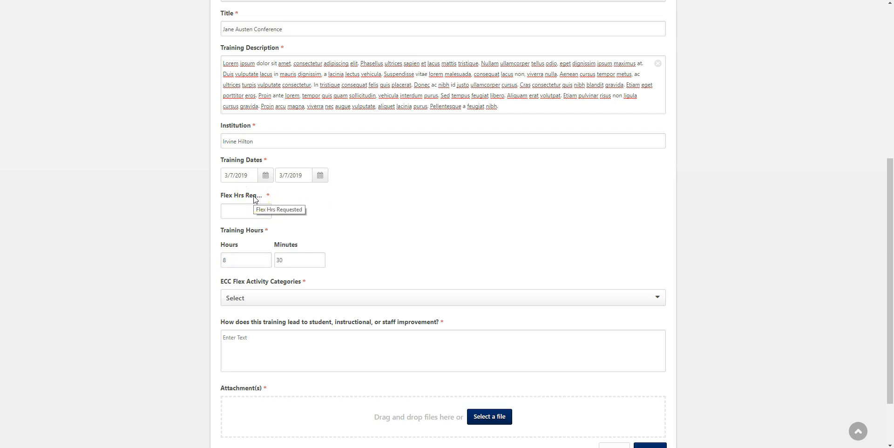
click(246, 207)
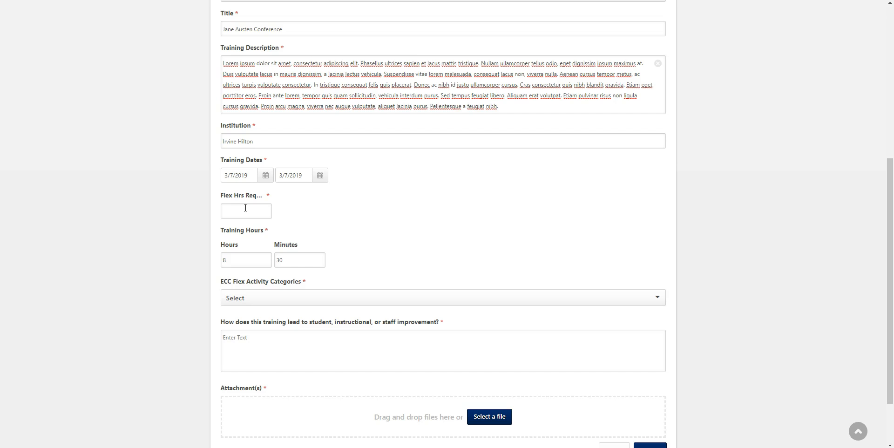
click(246, 208)
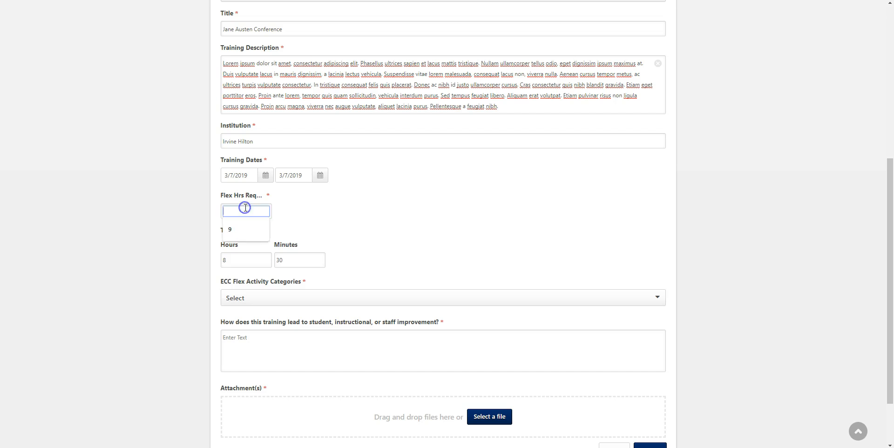
text(6)
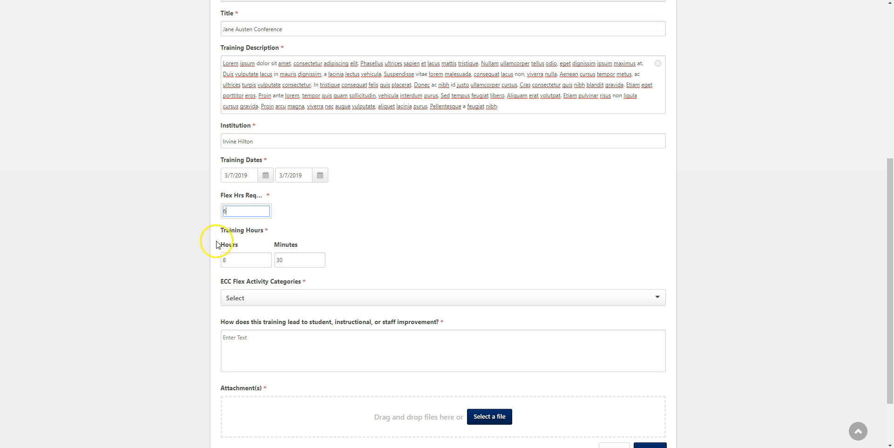
click(262, 301)
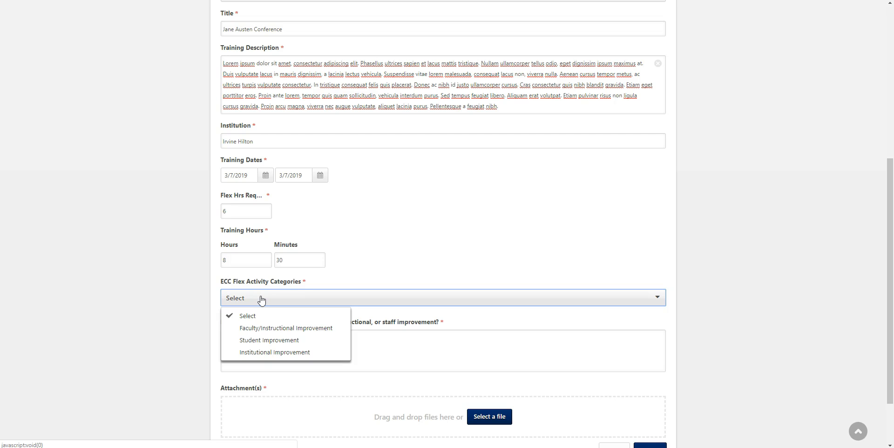
scroll(329, 236, up, 6)
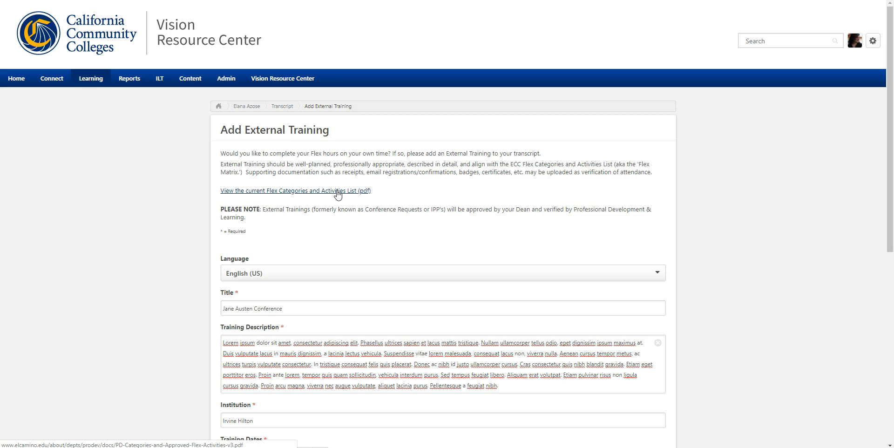
scroll(338, 195, down, 6)
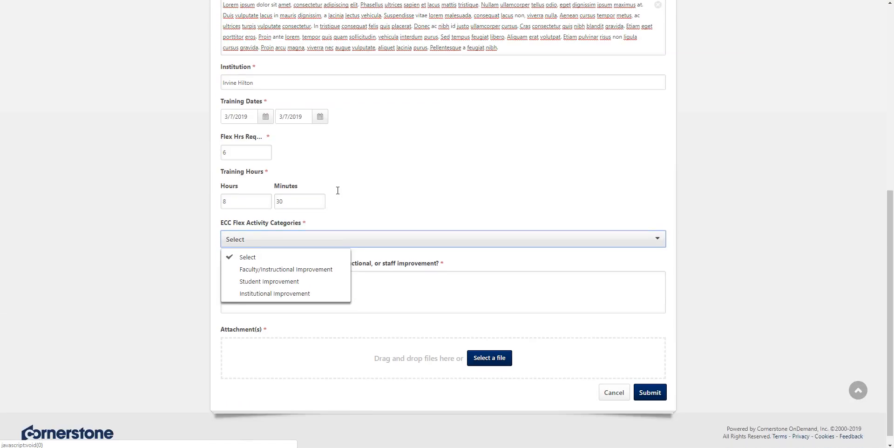
click(367, 244)
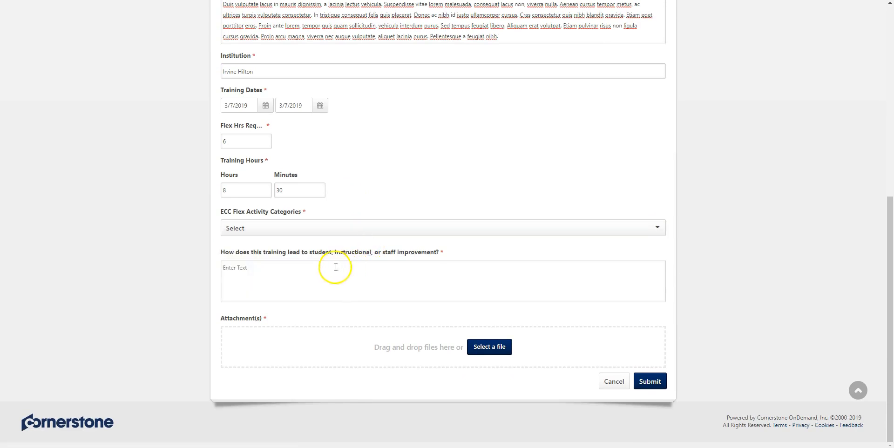
Step: Enter Lorem ipsum text explaining how the training leads to improvement, and attach the file _Jane Austen Conference Certificate
click(307, 269)
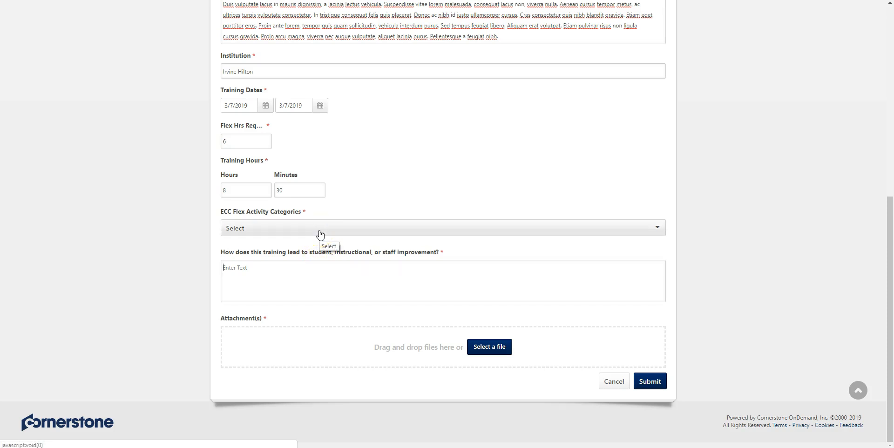
click(319, 262)
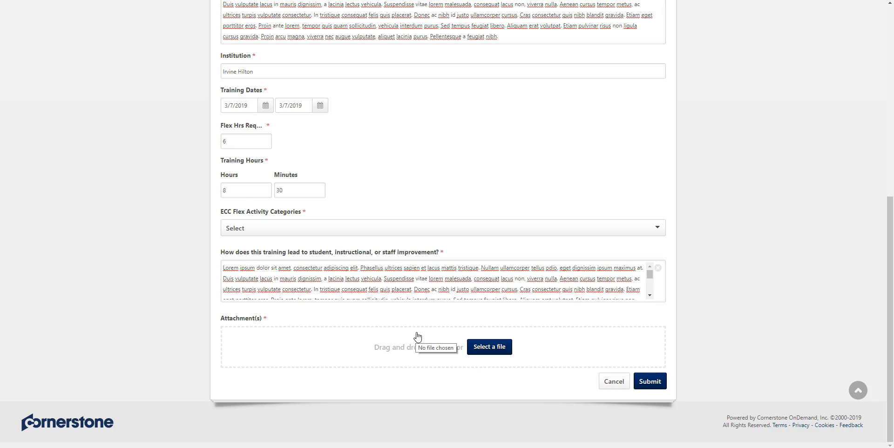
click(479, 346)
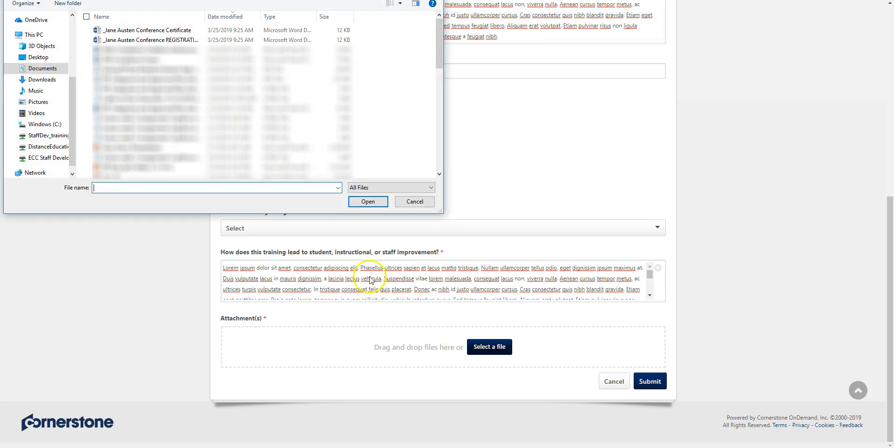
click(169, 32)
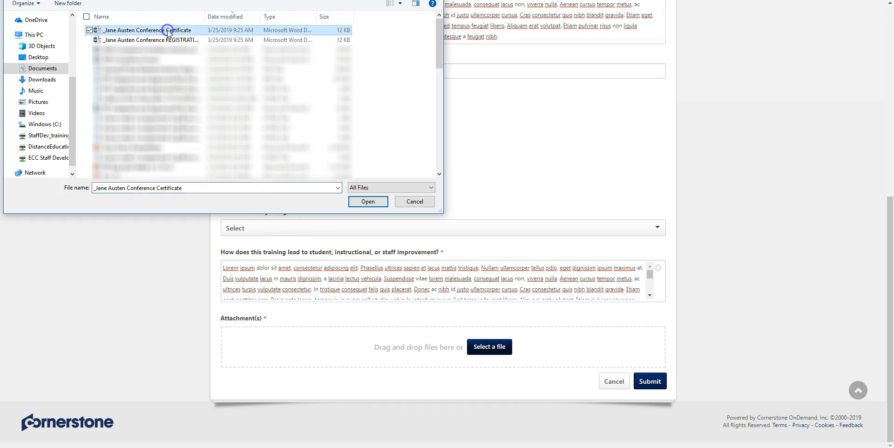
click(357, 200)
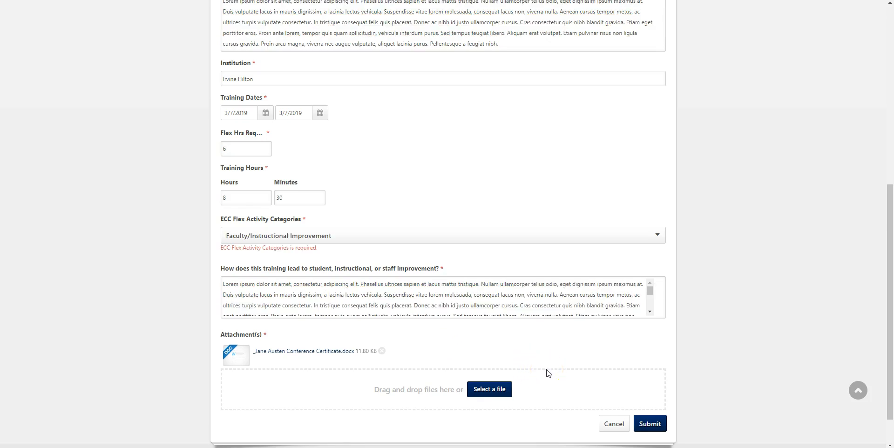
Step: Submit the external training under the Faculty/Instructional Improvement category, and mark the Jane Austen Conference complete on the transcript
click(644, 423)
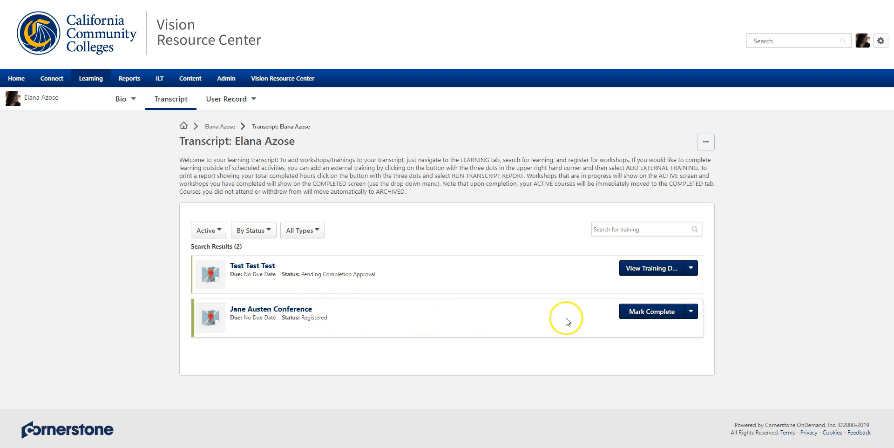
click(653, 314)
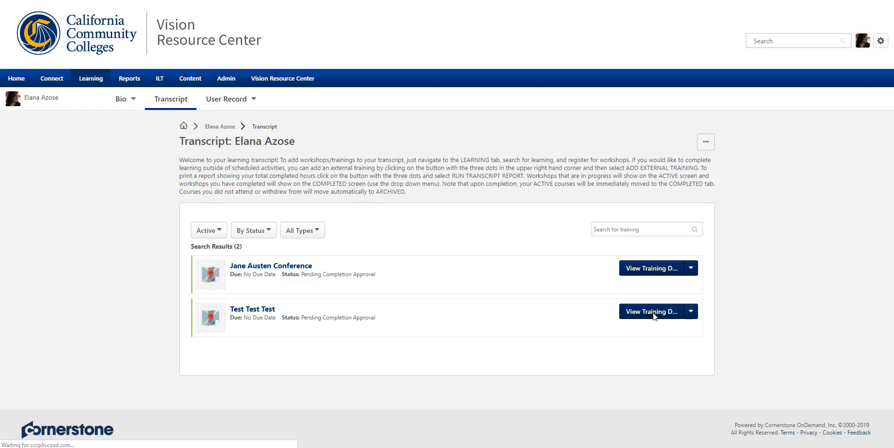